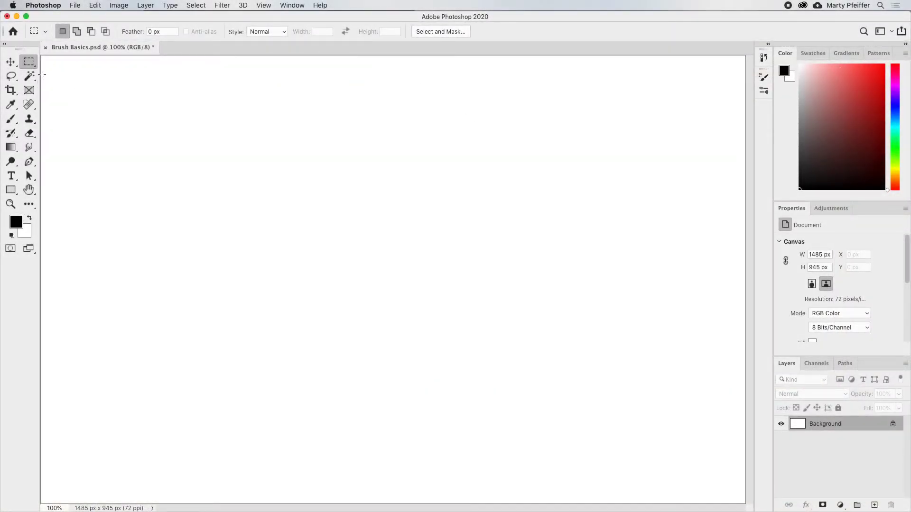
Step: Switch to the Brush tool and paint thick black zigzag strokes across the canvas
{"action": "left_click", "coordinate": [12, 119]}
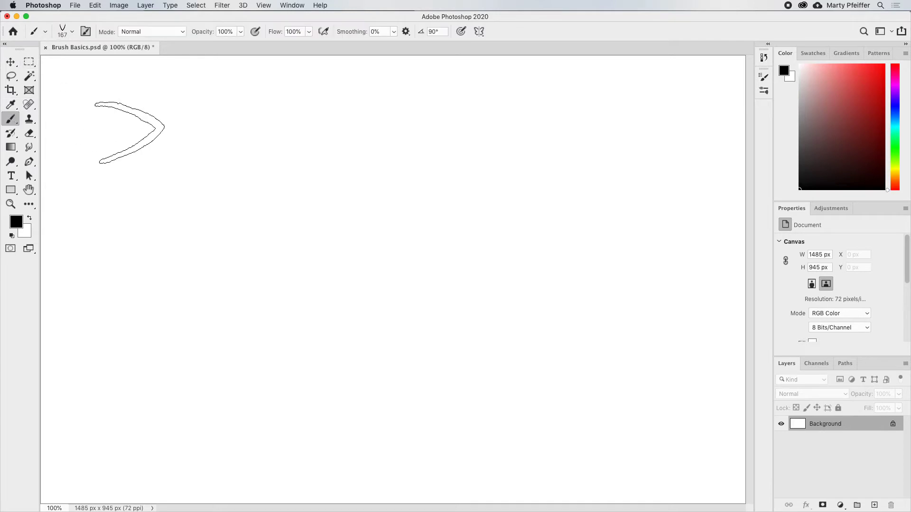
{"action": "mouse_move", "coordinate": [179, 149]}
{"action": "left_mouse_down"}
{"action": "mouse_move", "coordinate": [207, 127]}
{"action": "mouse_move", "coordinate": [207, 201]}
{"action": "mouse_move", "coordinate": [174, 324]}
{"action": "mouse_move", "coordinate": [200, 267]}
{"action": "mouse_move", "coordinate": [293, 137]}
{"action": "mouse_move", "coordinate": [296, 313]}
{"action": "mouse_move", "coordinate": [372, 176]}
{"action": "mouse_move", "coordinate": [388, 221]}
{"action": "mouse_move", "coordinate": [493, 336]}
{"action": "mouse_move", "coordinate": [390, 422]}
{"action": "mouse_move", "coordinate": [224, 376]}
{"action": "mouse_move", "coordinate": [309, 385]}
{"action": "mouse_move", "coordinate": [484, 294]}
{"action": "mouse_move", "coordinate": [499, 193]}
{"action": "left_mouse_up"}
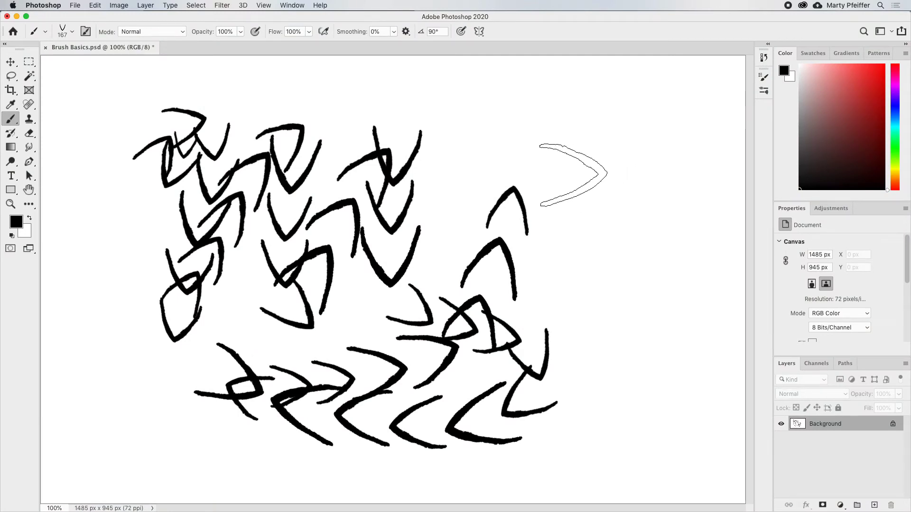
Step: Reset the brush to its defaults, then paint a short stroke and two straight lines crossing in an X
{"action": "right_click", "coordinate": [33, 35]}
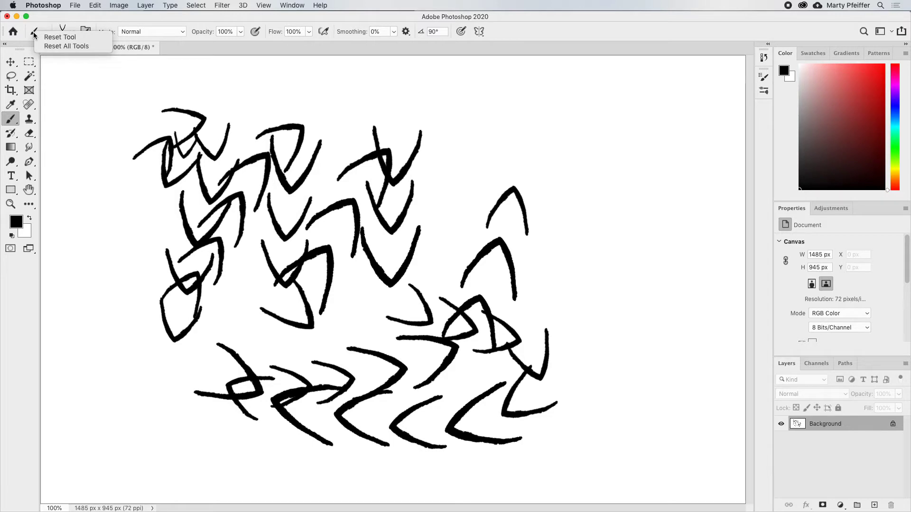
{"action": "left_click", "coordinate": [41, 38]}
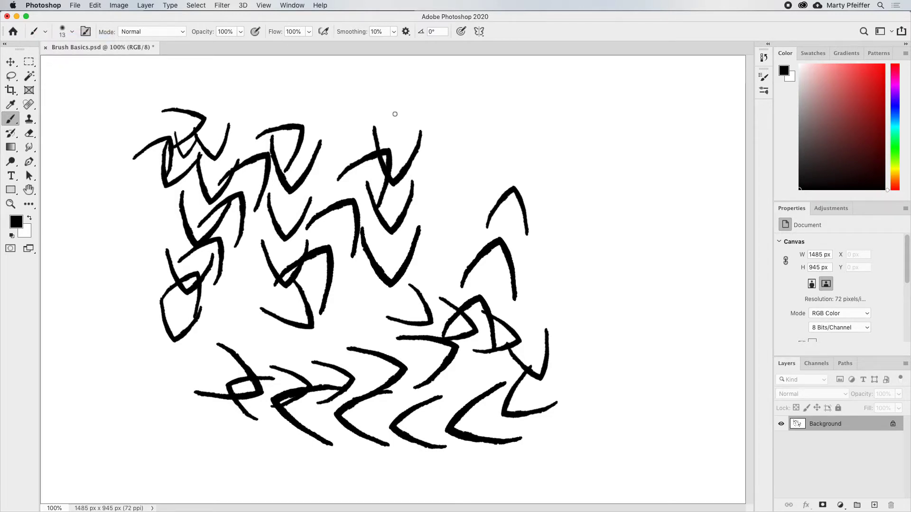
{"action": "left_click_drag", "start_coordinate": [434, 108], "coordinate": [422, 125]}
{"action": "left_click", "coordinate": [259, 372], "text": "shift"}
{"action": "left_click", "coordinate": [203, 97]}
{"action": "left_click", "coordinate": [521, 438], "text": "shift"}
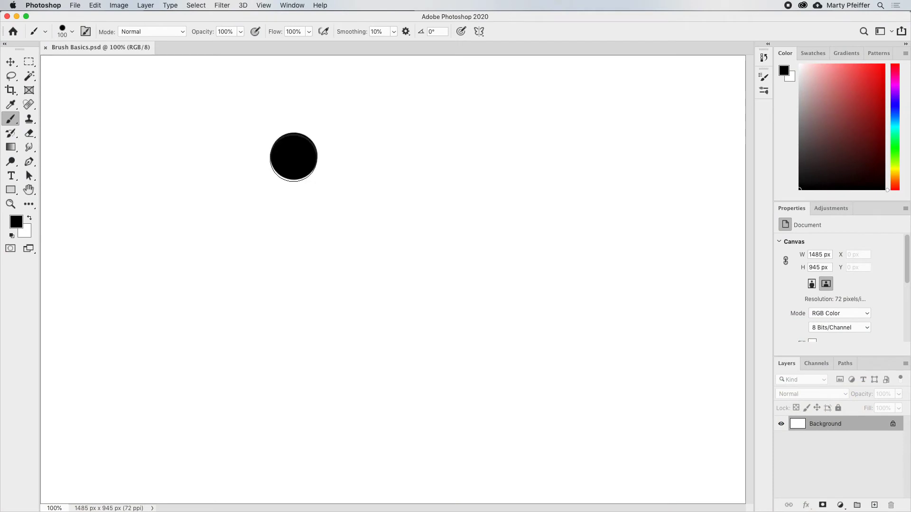
Step: Paint a thick stroke at 100 px, then shrink the brush to 29 px and paint a thin stroke
{"action": "left_click_drag", "start_coordinate": [294, 157], "coordinate": [256, 363]}
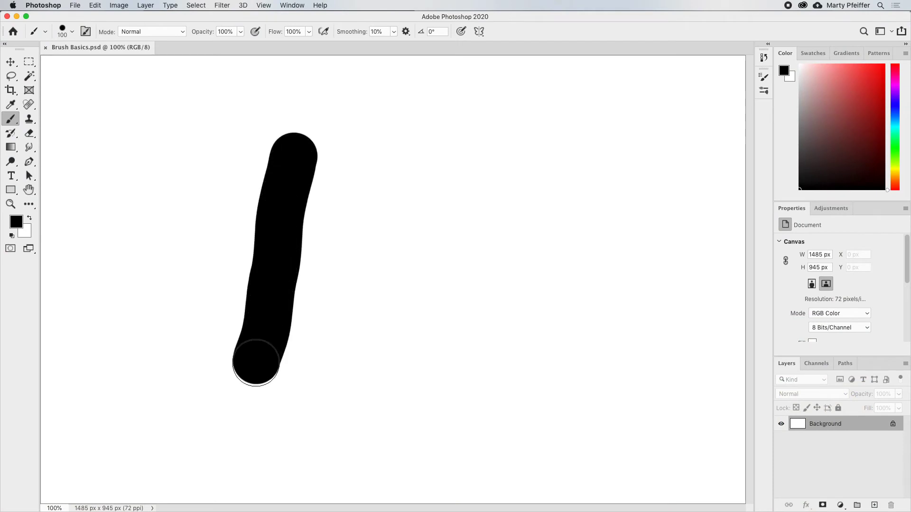
{"action": "left_click", "coordinate": [72, 33]}
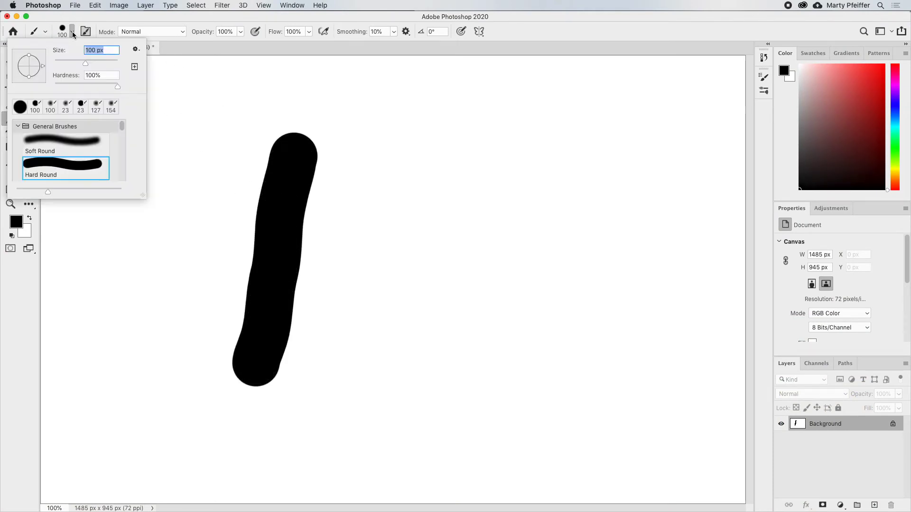
{"action": "left_click_drag", "start_coordinate": [86, 65], "coordinate": [64, 65]}
{"action": "left_click_drag", "start_coordinate": [370, 150], "coordinate": [331, 353]}
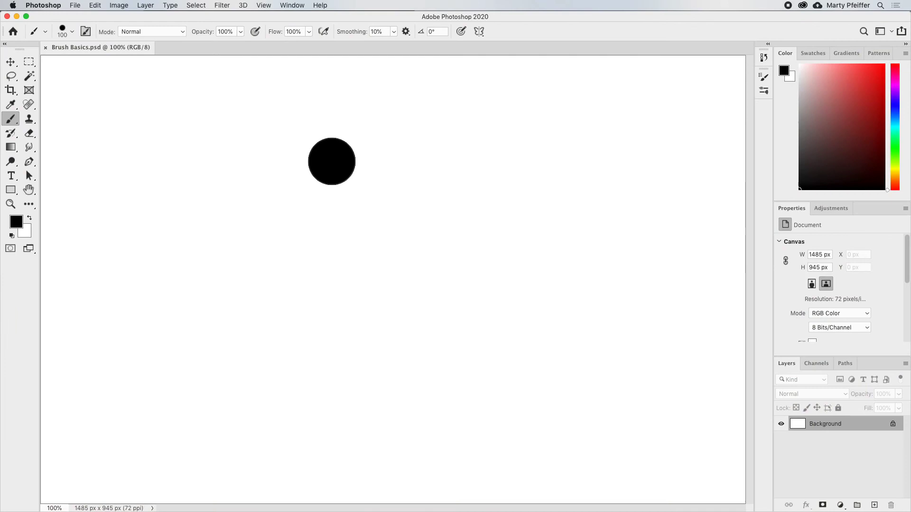
Step: Paint a hard-edged S stroke, lower brush hardness to 0%, and paint a soft S beside it
{"action": "mouse_move", "coordinate": [331, 162]}
{"action": "left_mouse_down"}
{"action": "mouse_move", "coordinate": [295, 176]}
{"action": "mouse_move", "coordinate": [295, 231]}
{"action": "mouse_move", "coordinate": [330, 293]}
{"action": "mouse_move", "coordinate": [312, 347]}
{"action": "mouse_move", "coordinate": [256, 400]}
{"action": "mouse_move", "coordinate": [263, 428]}
{"action": "mouse_move", "coordinate": [291, 449]}
{"action": "left_mouse_up"}
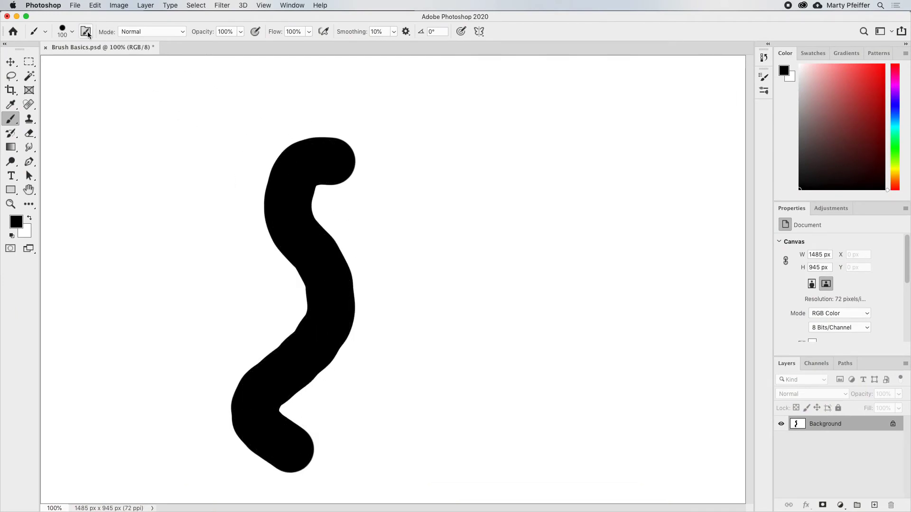
{"action": "left_click", "coordinate": [72, 32]}
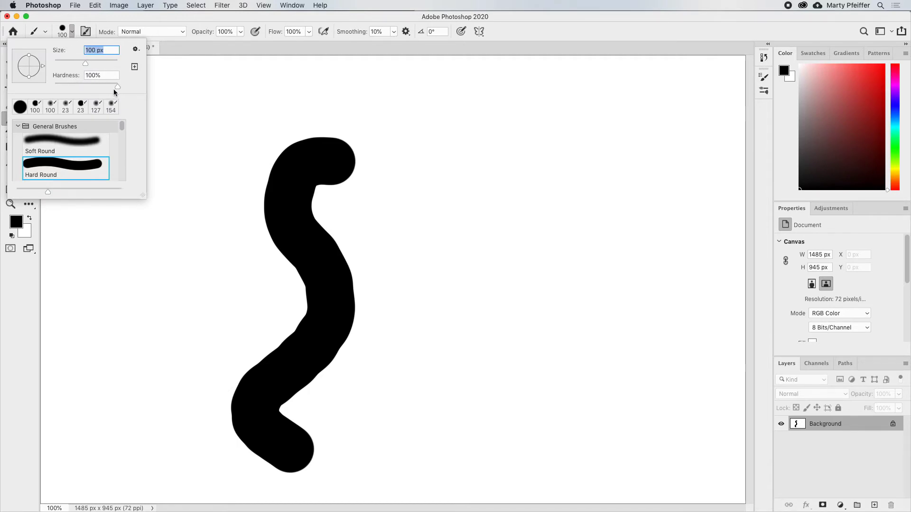
{"action": "left_click_drag", "start_coordinate": [118, 87], "coordinate": [55, 88]}
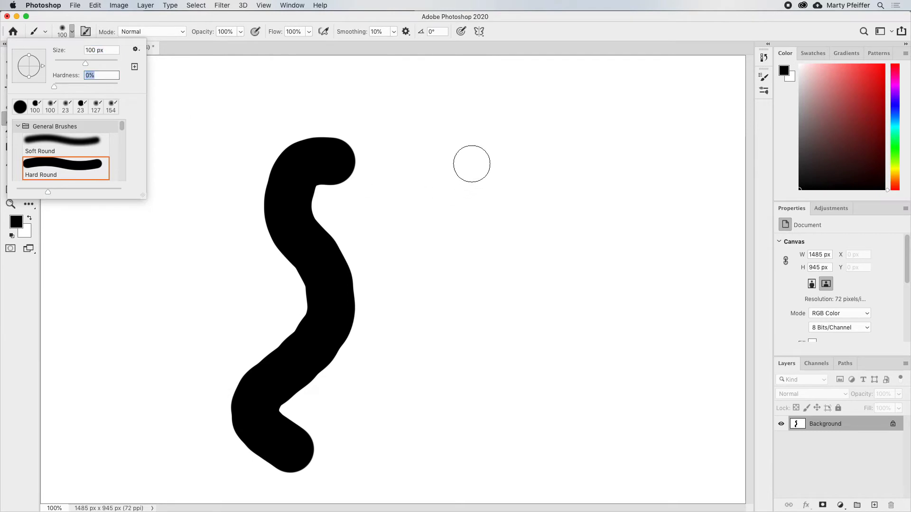
{"action": "mouse_move", "coordinate": [478, 163]}
{"action": "left_mouse_down"}
{"action": "mouse_move", "coordinate": [445, 162]}
{"action": "mouse_move", "coordinate": [425, 182]}
{"action": "mouse_move", "coordinate": [423, 221]}
{"action": "mouse_move", "coordinate": [461, 265]}
{"action": "mouse_move", "coordinate": [486, 321]}
{"action": "mouse_move", "coordinate": [424, 396]}
{"action": "mouse_move", "coordinate": [430, 461]}
{"action": "left_mouse_up"}
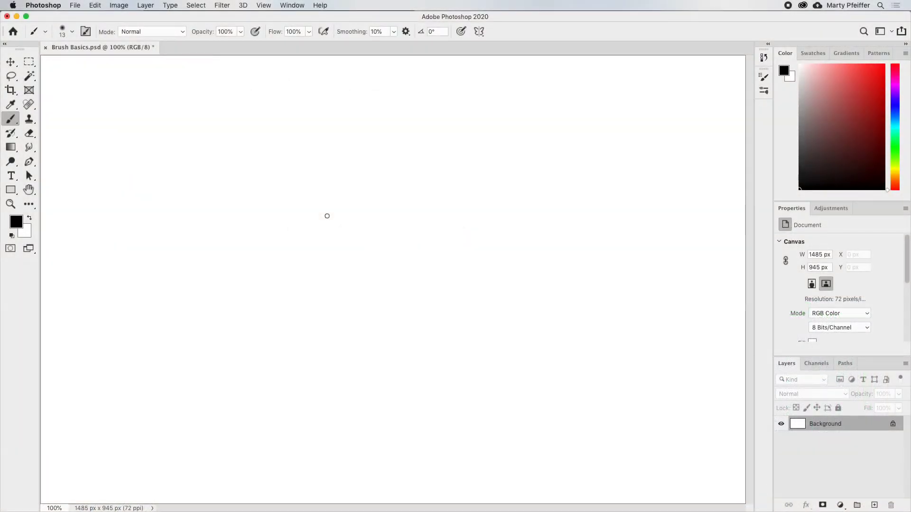
Step: Paint a small S, a large soft stroke at 125 px, then a hardened stroke beside it
{"action": "left_click_drag", "start_coordinate": [327, 215], "coordinate": [313, 259]}
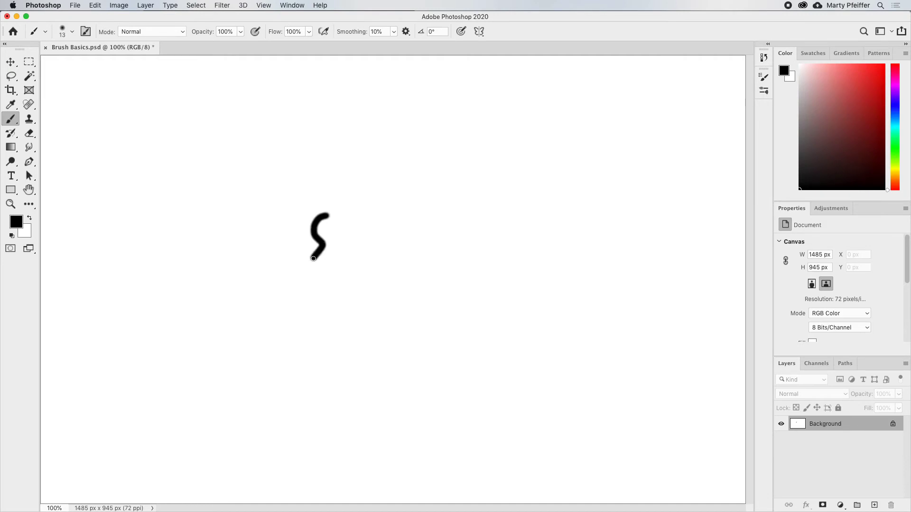
{"action": "key", "text": "bracketright"}
{"action": "key", "text": "bracketright"}
{"action": "key", "text": "bracketright"}
{"action": "key", "text": "bracketright"}
{"action": "key", "text": "bracketright"}
{"action": "key", "text": "bracketright"}
{"action": "key", "text": "bracketright"}
{"action": "key", "text": "bracketright"}
{"action": "key", "text": "bracketright"}
{"action": "key", "text": "bracketright"}
{"action": "mouse_move", "coordinate": [407, 201]}
{"action": "left_mouse_down"}
{"action": "mouse_move", "coordinate": [382, 221]}
{"action": "mouse_move", "coordinate": [400, 259]}
{"action": "mouse_move", "coordinate": [385, 304]}
{"action": "mouse_move", "coordinate": [336, 349]}
{"action": "left_mouse_up"}
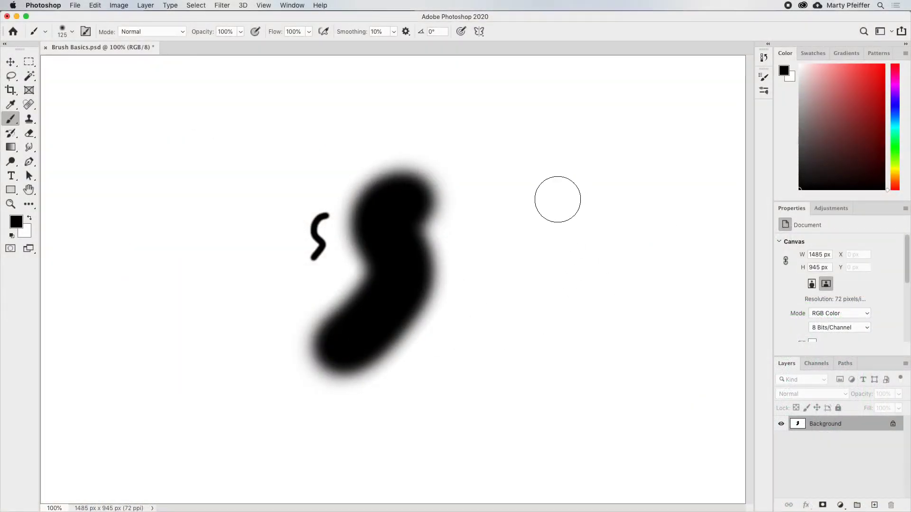
{"action": "key", "text": "shift+bracketright"}
{"action": "key", "text": "shift+bracketright"}
{"action": "key", "text": "shift+bracketright"}
{"action": "key", "text": "shift+bracketright"}
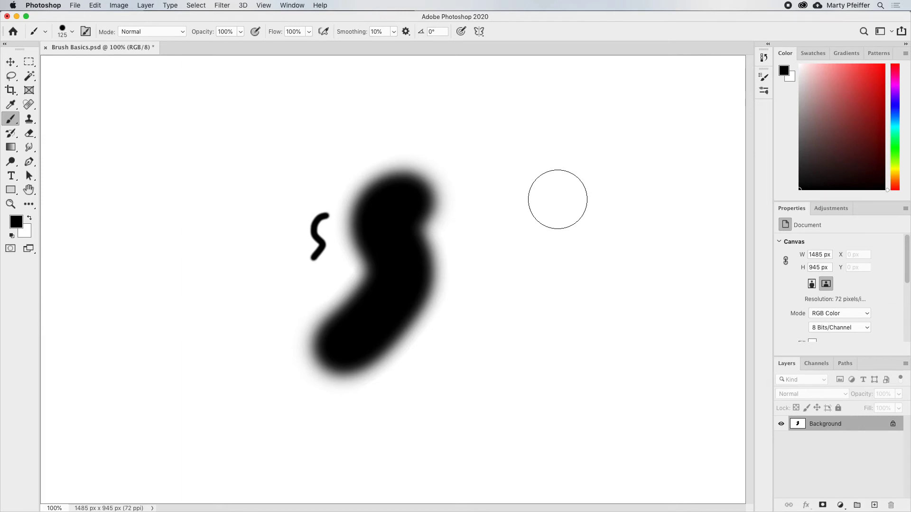
{"action": "mouse_move", "coordinate": [557, 200]}
{"action": "left_mouse_down"}
{"action": "mouse_move", "coordinate": [535, 224]}
{"action": "mouse_move", "coordinate": [556, 297]}
{"action": "mouse_move", "coordinate": [535, 345]}
{"action": "mouse_move", "coordinate": [486, 372]}
{"action": "left_mouse_up"}
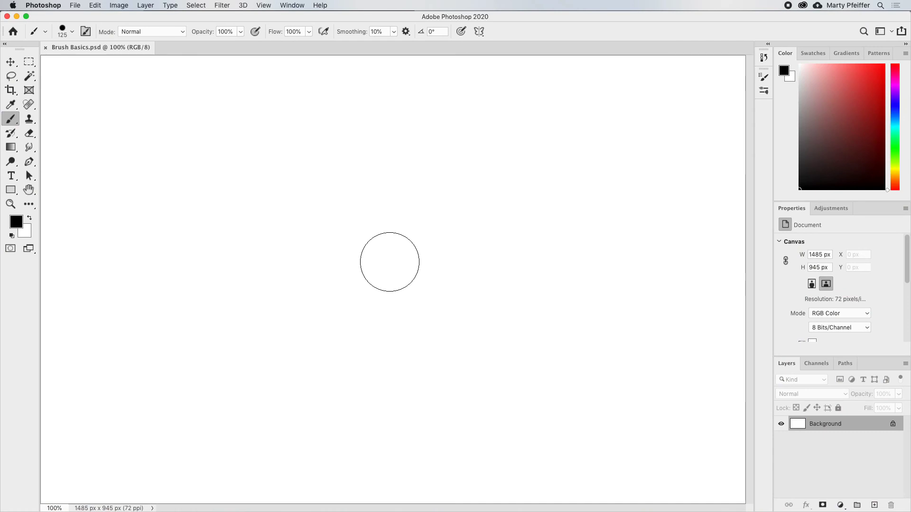
Step: Paint a large black blob at the canvas centre, then resize the brush on-canvas to 32 px
{"action": "mouse_move", "coordinate": [401, 258]}
{"action": "left_mouse_down"}
{"action": "mouse_move", "coordinate": [388, 275]}
{"action": "mouse_move", "coordinate": [402, 255]}
{"action": "left_mouse_up"}
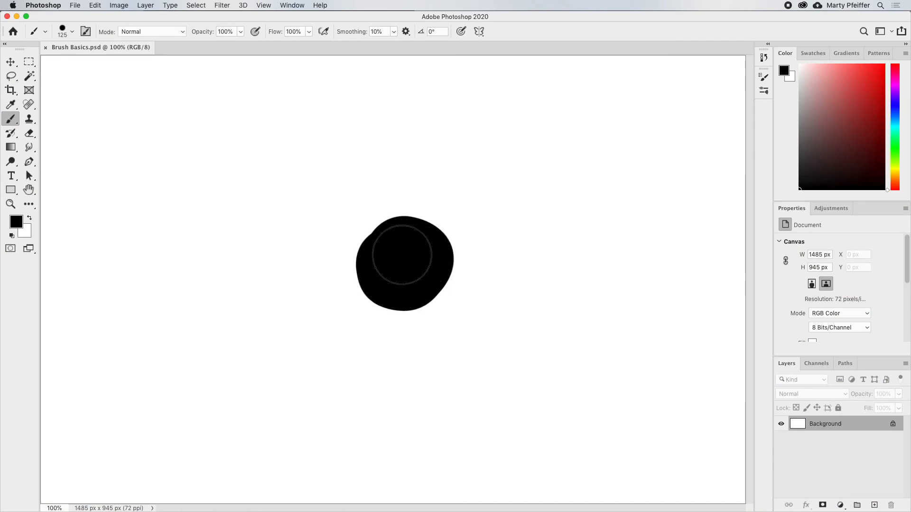
{"action": "left_click", "coordinate": [305, 179], "text": "ctrl+alt"}
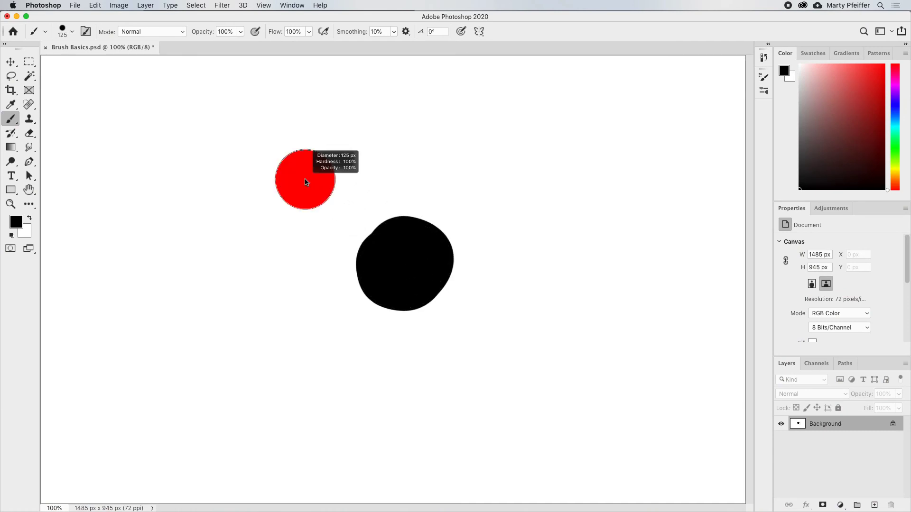
{"action": "mouse_move", "coordinate": [305, 182]}
{"action": "left_mouse_down"}
{"action": "mouse_move", "coordinate": [356, 209]}
{"action": "mouse_move", "coordinate": [466, 234]}
{"action": "mouse_move", "coordinate": [319, 189]}
{"action": "mouse_move", "coordinate": [288, 191]}
{"action": "mouse_move", "coordinate": [543, 185]}
{"action": "mouse_move", "coordinate": [356, 179]}
{"action": "mouse_move", "coordinate": [328, 293]}
{"action": "mouse_move", "coordinate": [319, 106]}
{"action": "mouse_move", "coordinate": [319, 122]}
{"action": "mouse_move", "coordinate": [289, 138]}
{"action": "mouse_move", "coordinate": [233, 141]}
{"action": "left_mouse_up"}
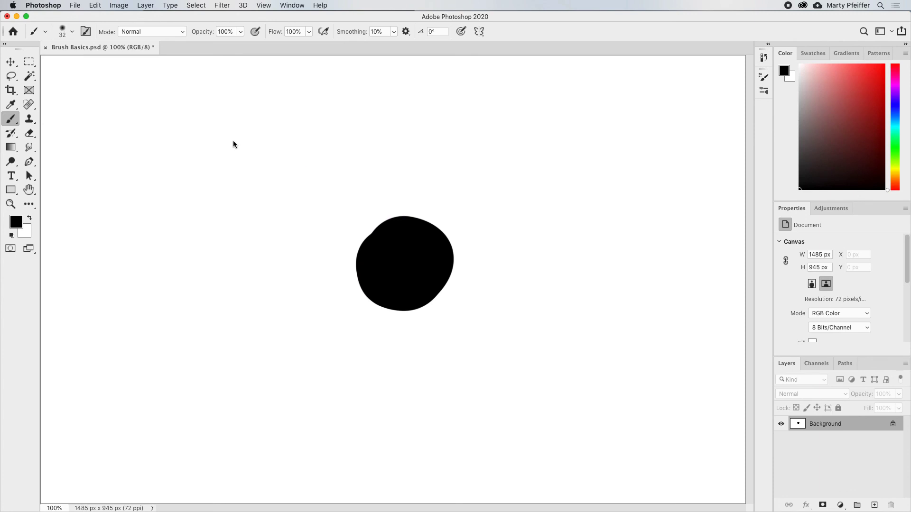
Step: Paint a soft-edged black loop around the central blob with the 32 px brush
{"action": "mouse_move", "coordinate": [322, 222]}
{"action": "left_mouse_down"}
{"action": "mouse_move", "coordinate": [306, 234]}
{"action": "mouse_move", "coordinate": [294, 274]}
{"action": "mouse_move", "coordinate": [303, 310]}
{"action": "mouse_move", "coordinate": [364, 333]}
{"action": "mouse_move", "coordinate": [445, 329]}
{"action": "mouse_move", "coordinate": [499, 246]}
{"action": "mouse_move", "coordinate": [462, 185]}
{"action": "mouse_move", "coordinate": [366, 182]}
{"action": "mouse_move", "coordinate": [318, 221]}
{"action": "left_mouse_up"}
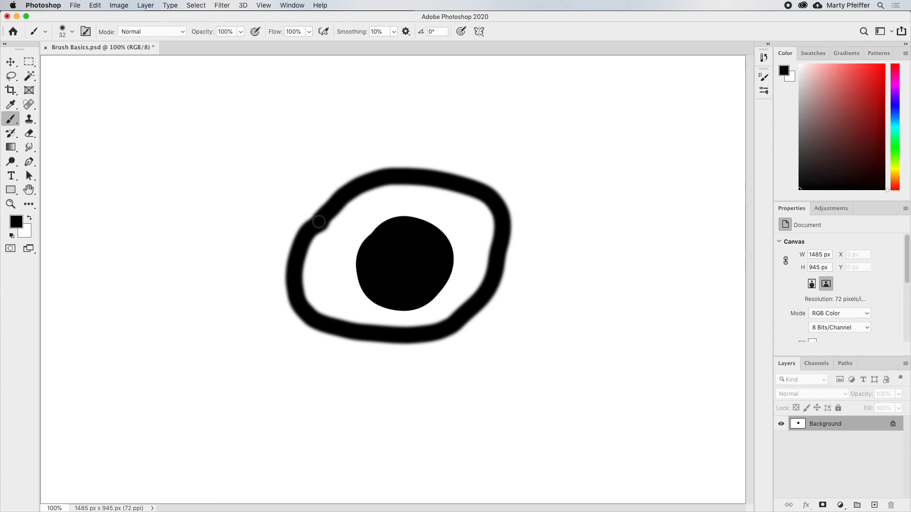